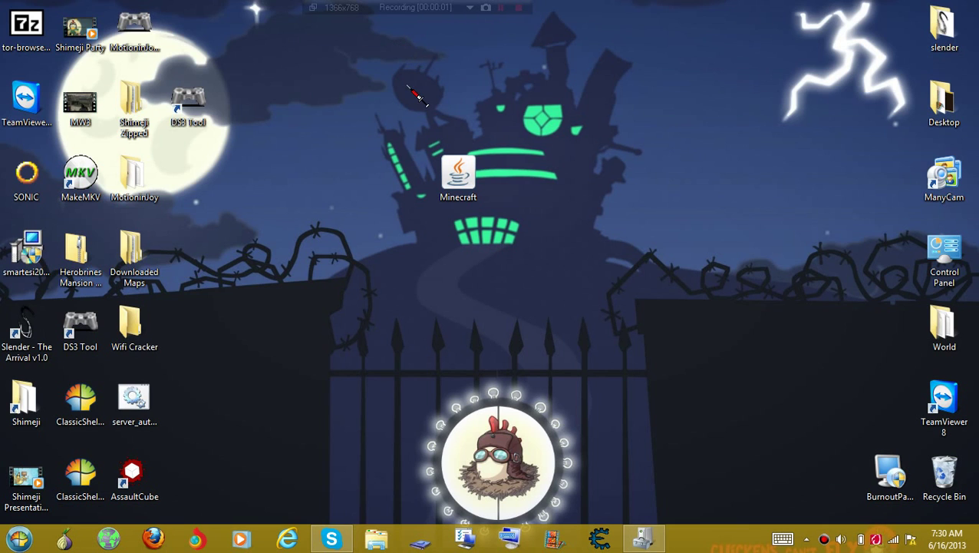
- Select the Minecraft shortcut, drag it up and right toward the desktop's top, and deselect it
left_click_drag(396, 130, 554, 234)
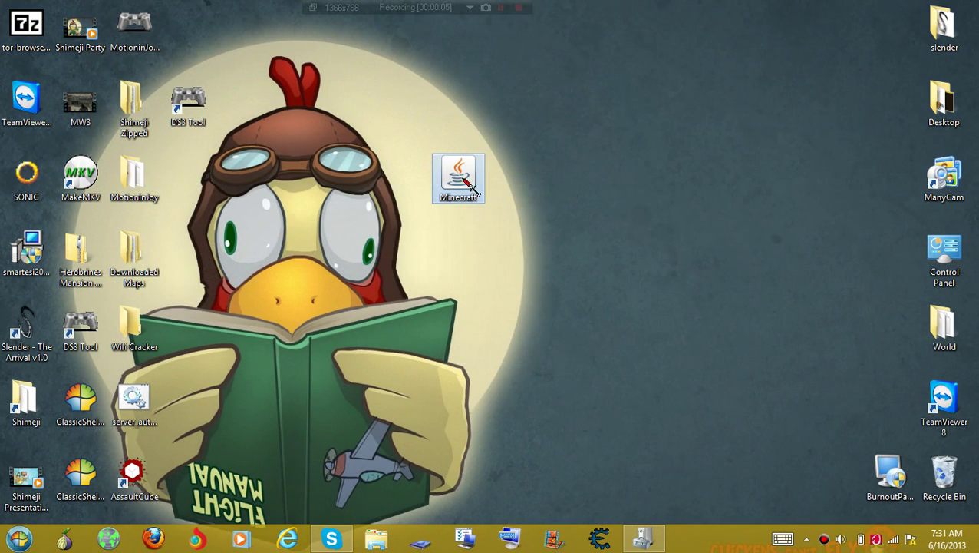
left_click_drag(478, 188, 580, 91)
left_click(640, 132)
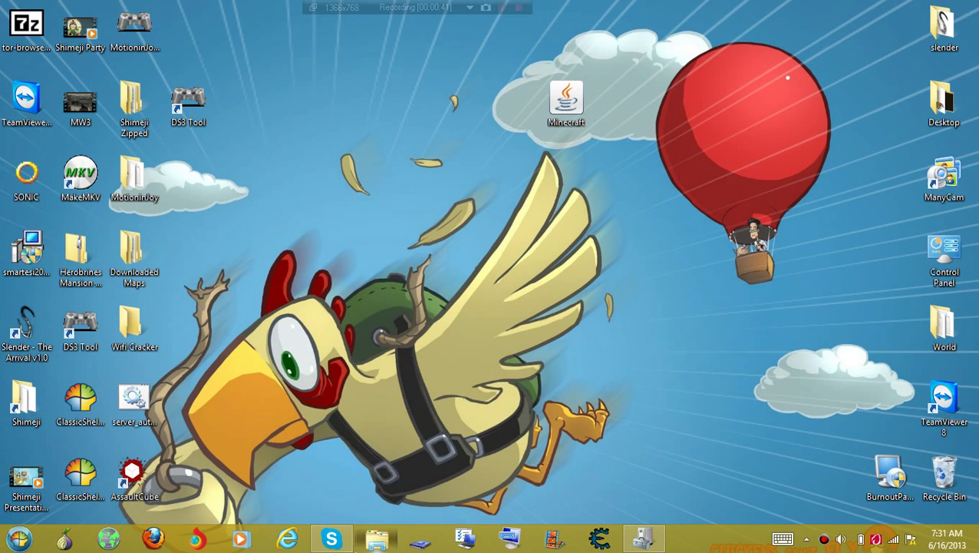
left_click(376, 538)
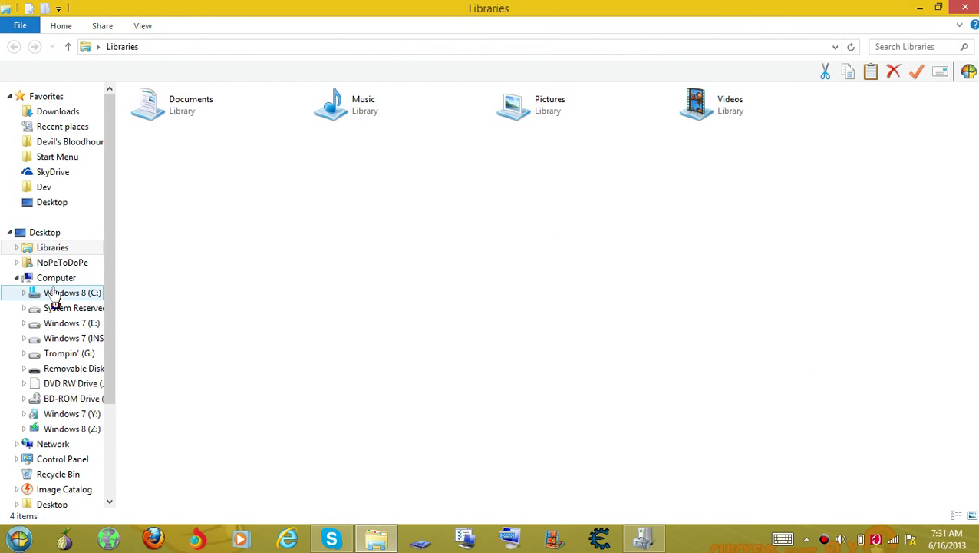
left_click(60, 118)
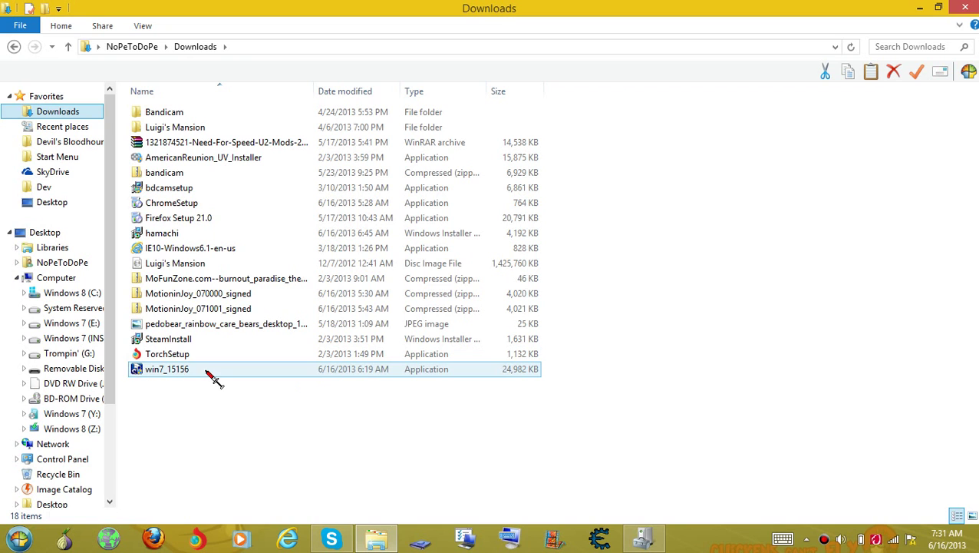
left_click(213, 377)
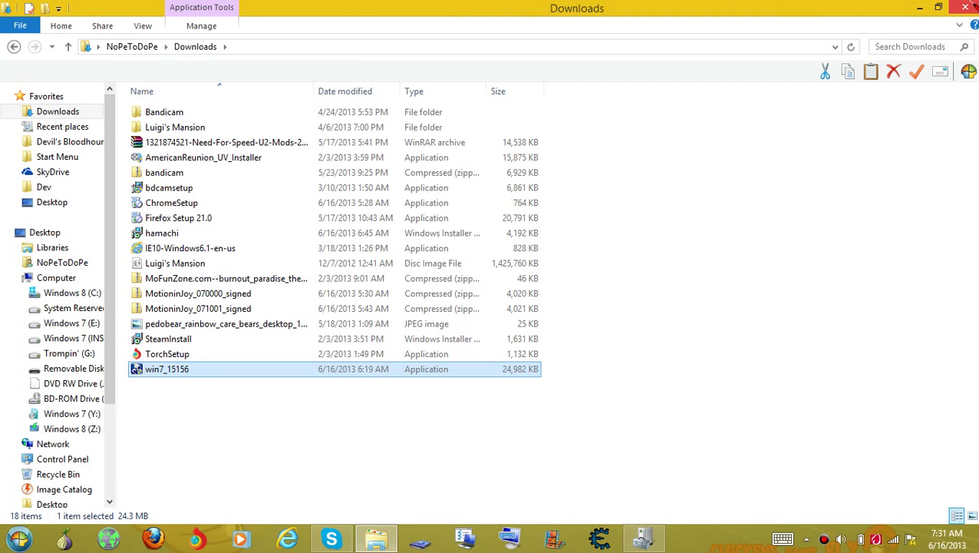
left_click(972, 6)
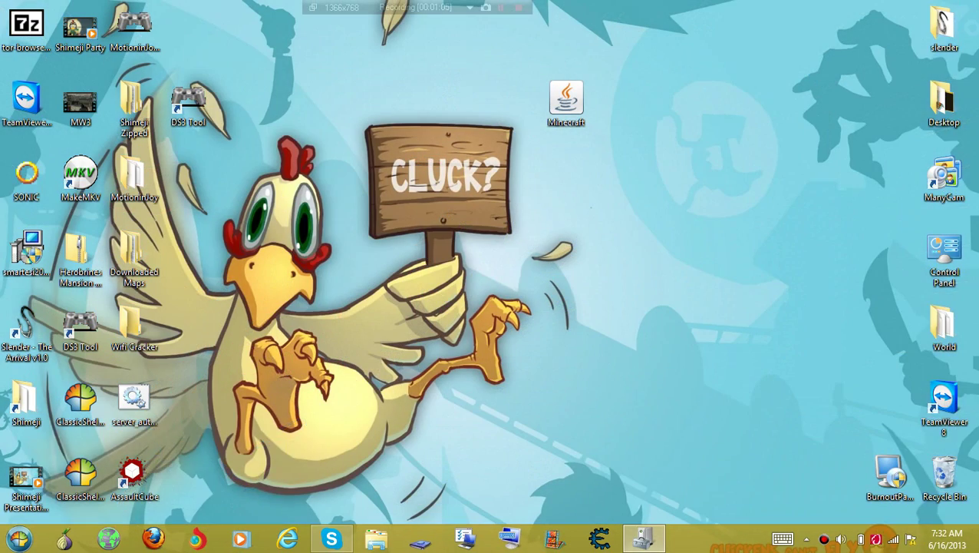
- Search Settings for 'device manager' and open Device Manager from the results
mouse_move(951, 349)
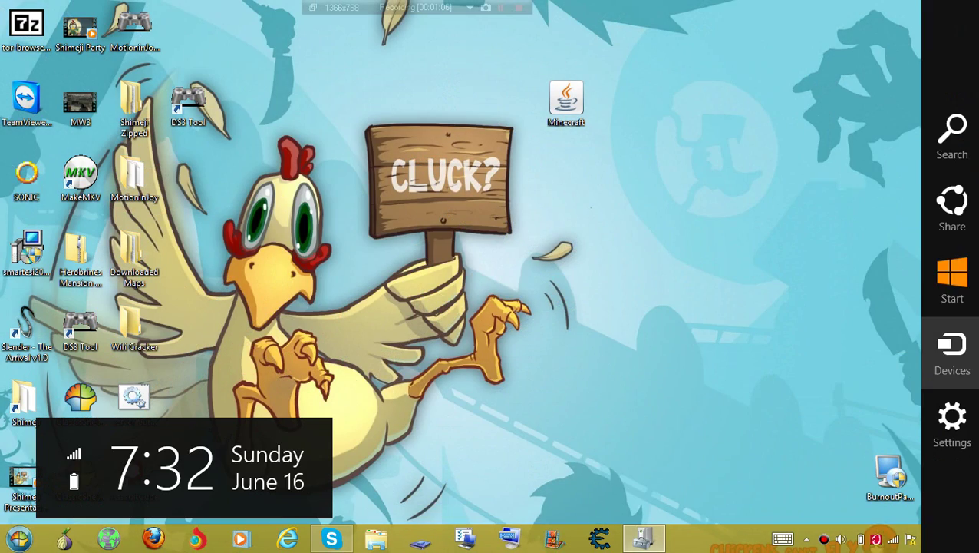
left_click(959, 154)
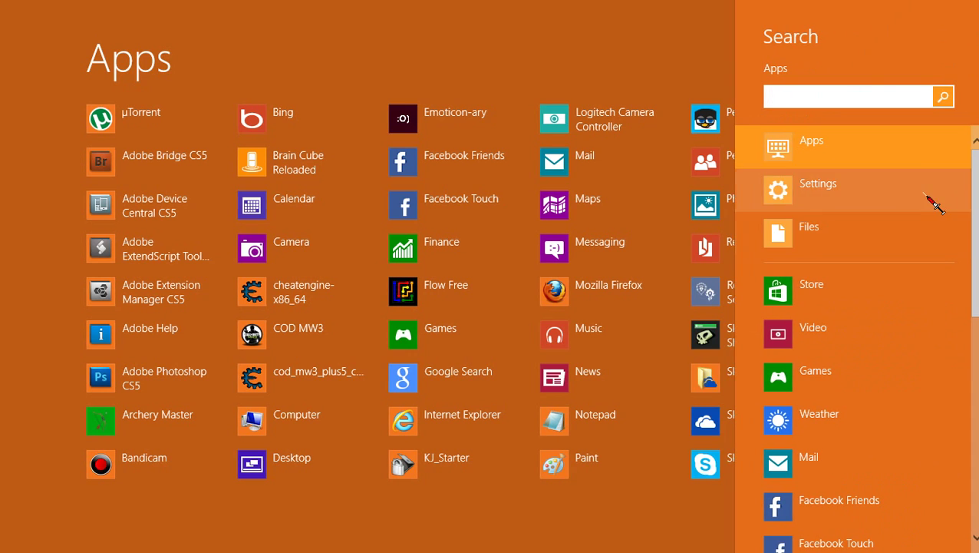
left_click(934, 201)
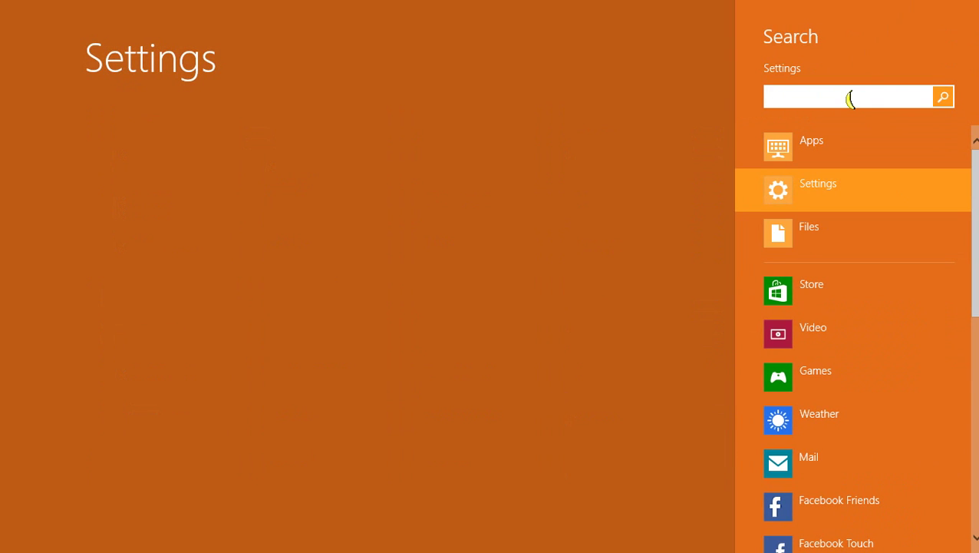
type("devoce")
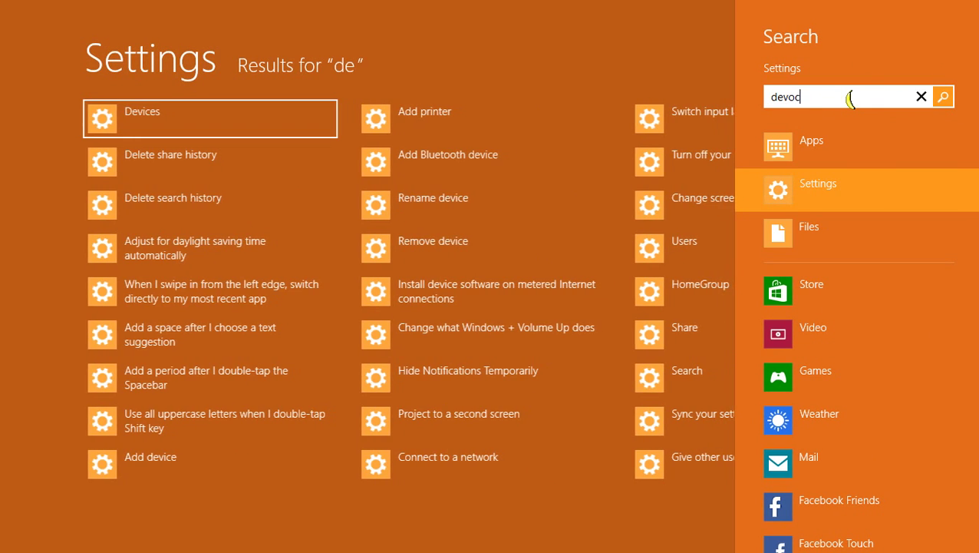
key("BackSpace")
key("BackSpace")
key("BackSpace")
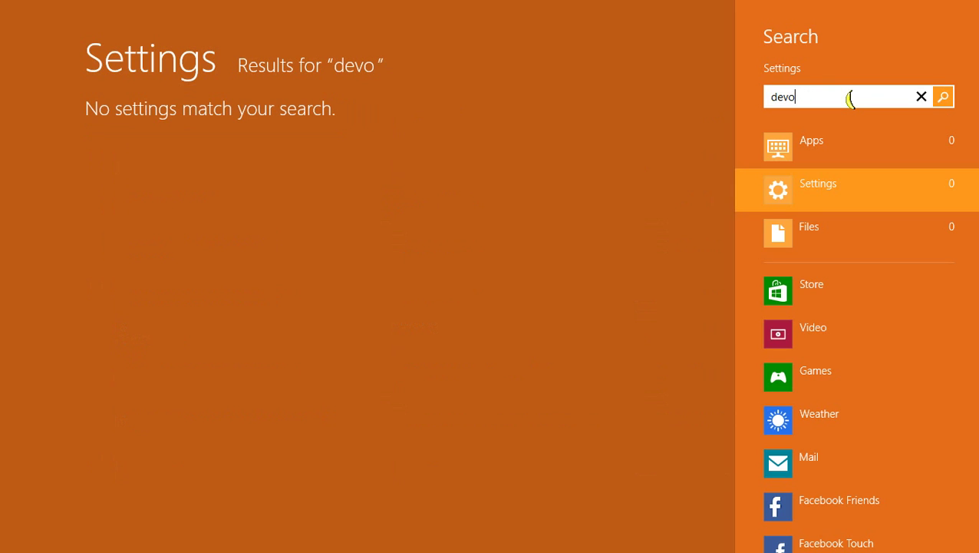
type("ice manager")
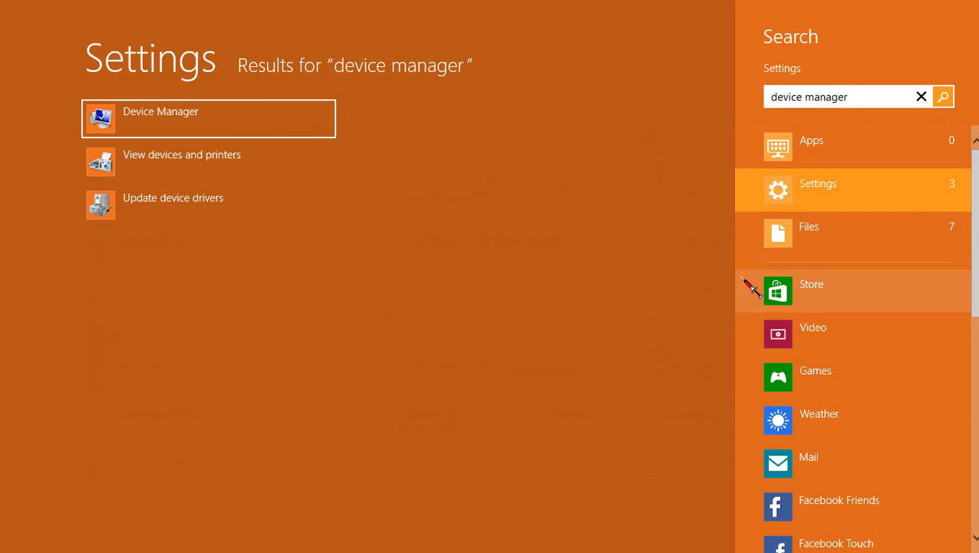
type("d")
key("BackSpace")
key("Return")
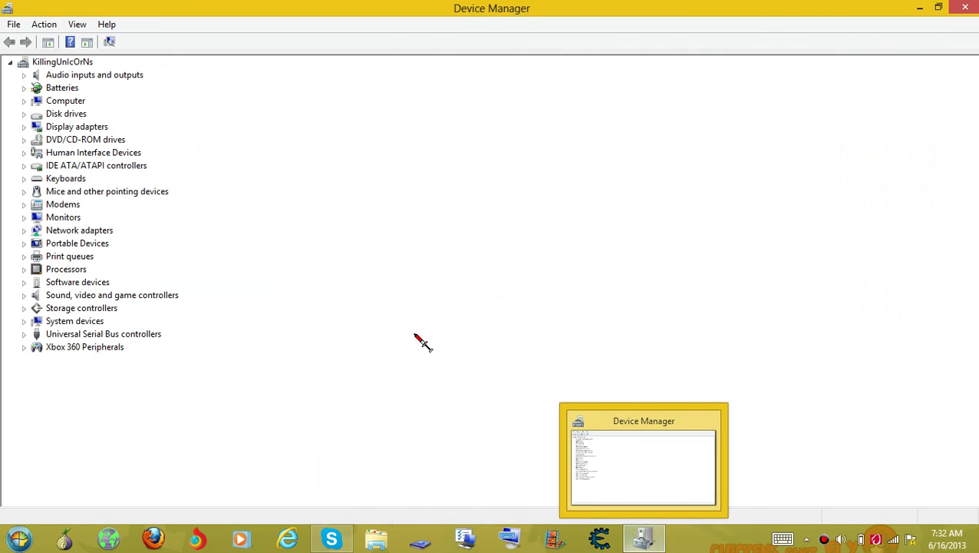
- Under Display adapters, start Update Driver Software for Mobile Intel(R) 4 Series Express Chipset Family
left_click(422, 339)
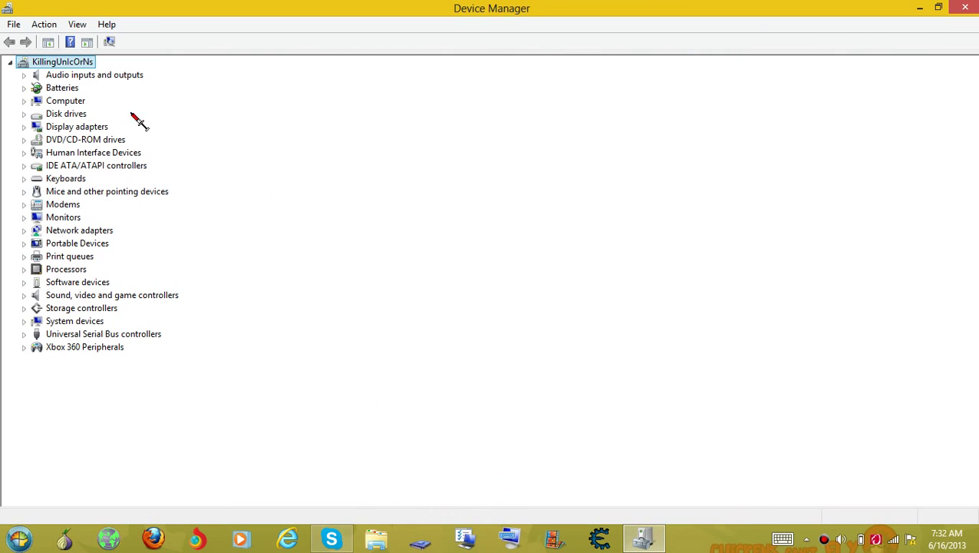
left_click(24, 128)
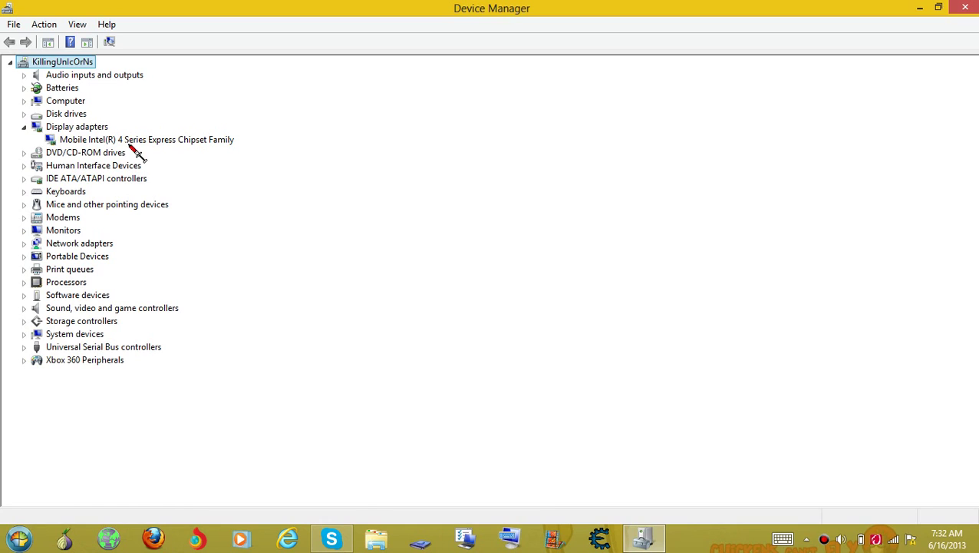
left_click(167, 145)
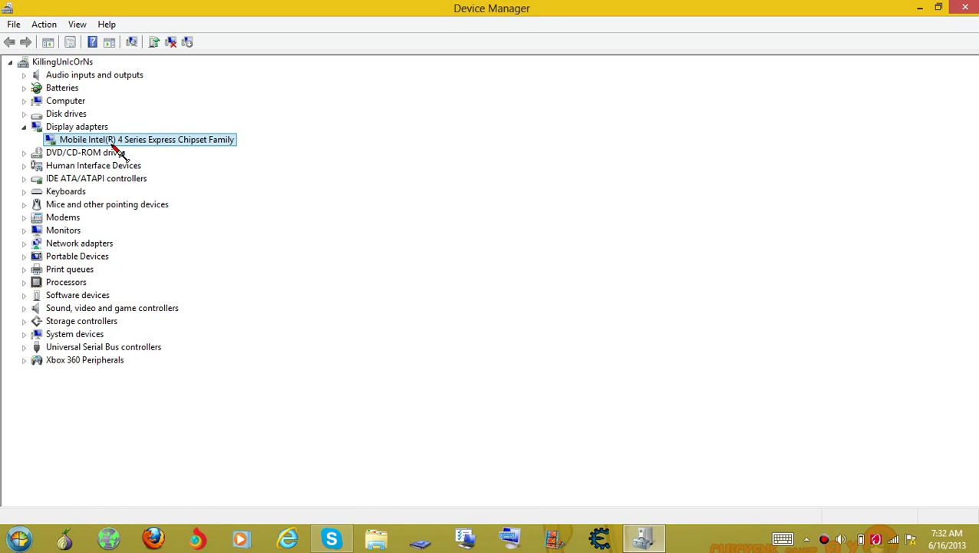
right_click(113, 146)
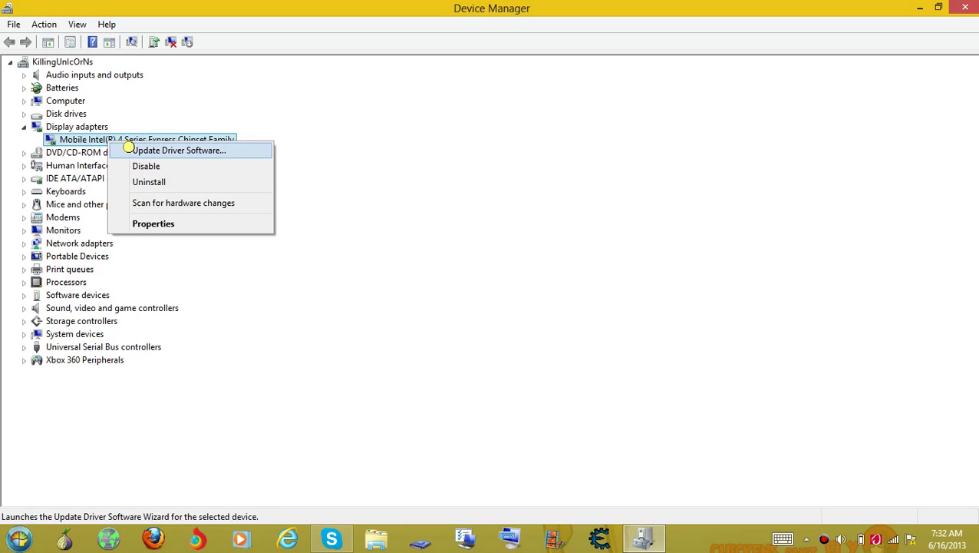
left_click(142, 150)
- Browse for a driver from the compatible list and compare the non-WDDM and WDDM 1.1 Intel drivers
left_click(407, 306)
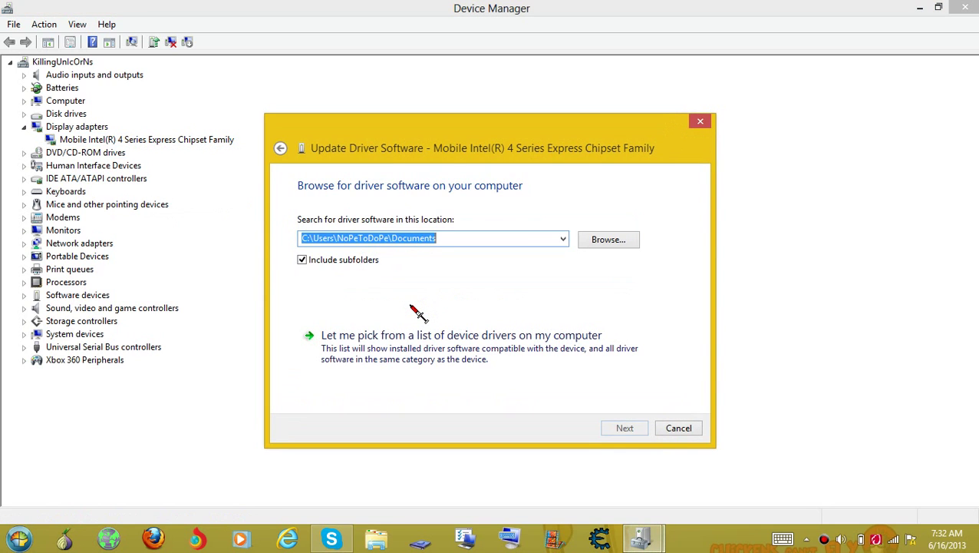
left_click(440, 332)
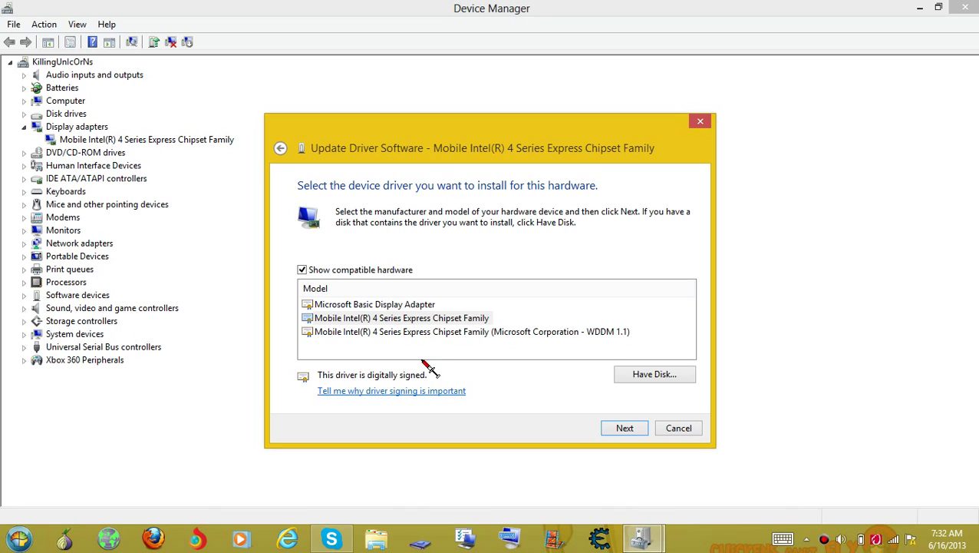
left_click(421, 325)
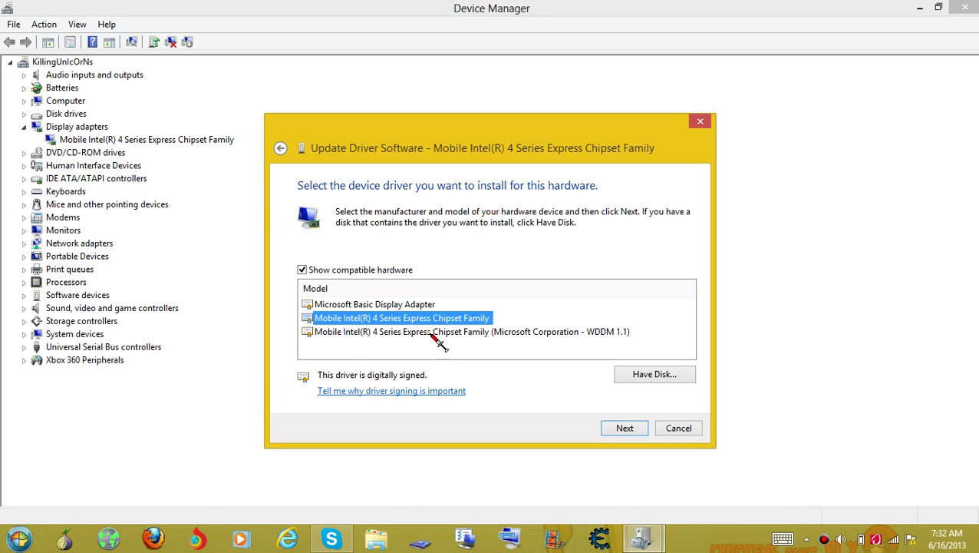
left_click(434, 332)
left_click(432, 324)
key("Down")
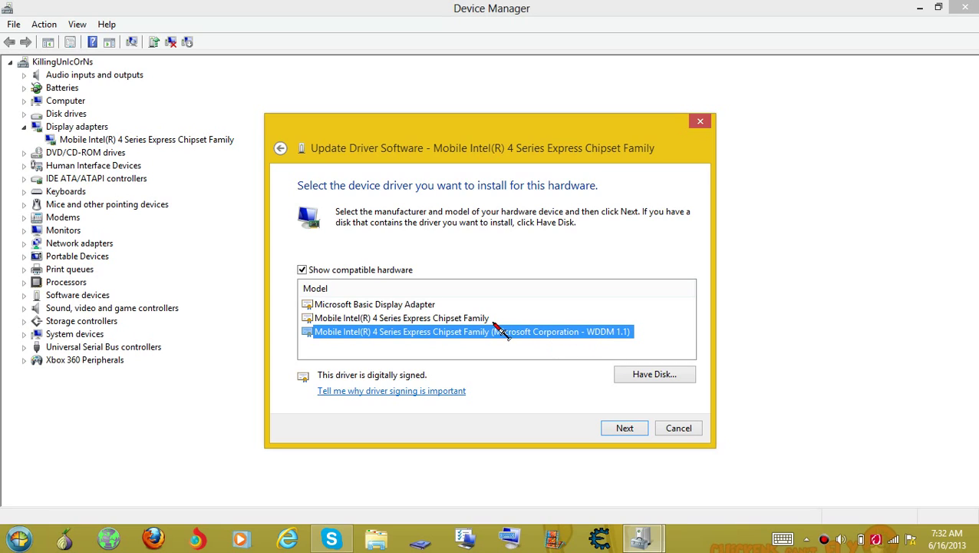
- Review the WDDM 1.1, Microsoft Basic Display Adapter and non-WDDM drivers, then cancel without installing
left_click(463, 322)
left_click(476, 335)
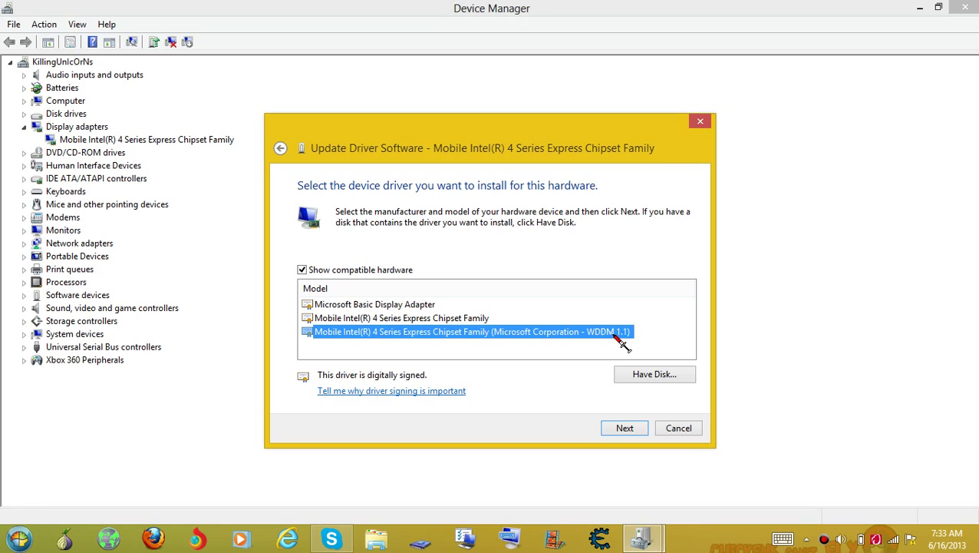
left_click(516, 325, "ctrl")
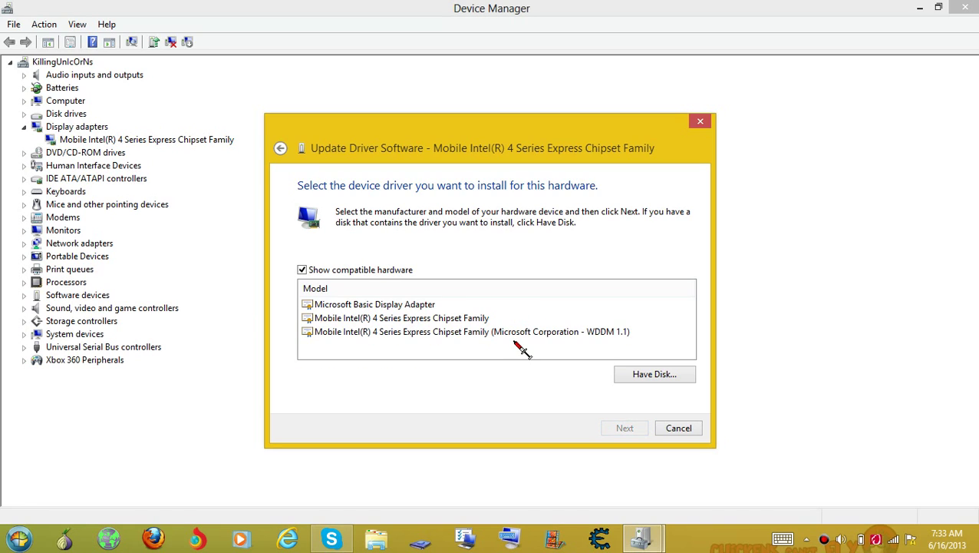
left_click(435, 333)
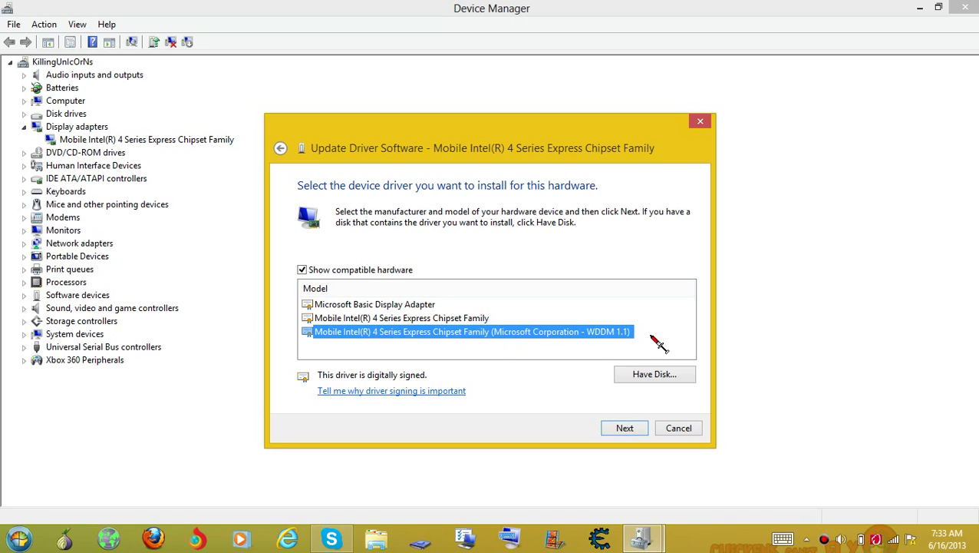
left_click(426, 307)
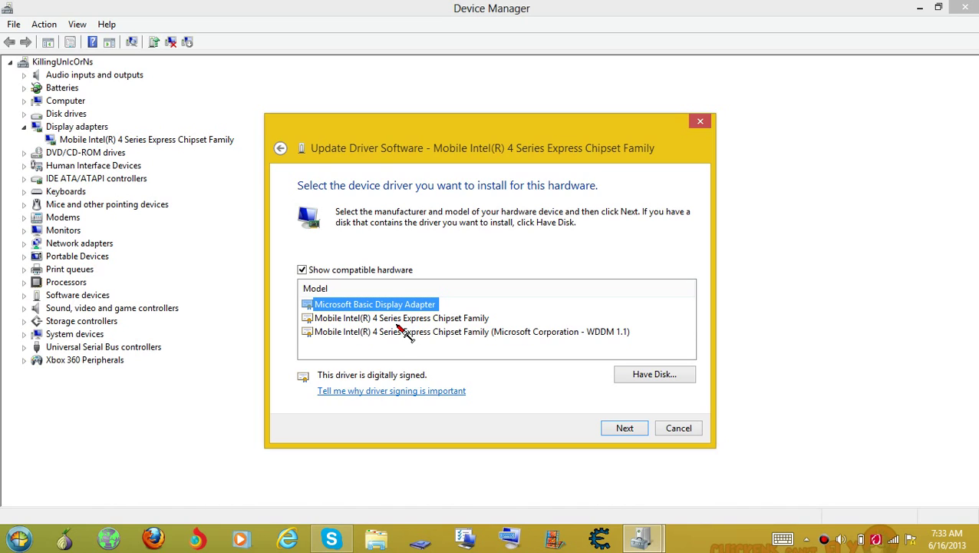
left_click(398, 322)
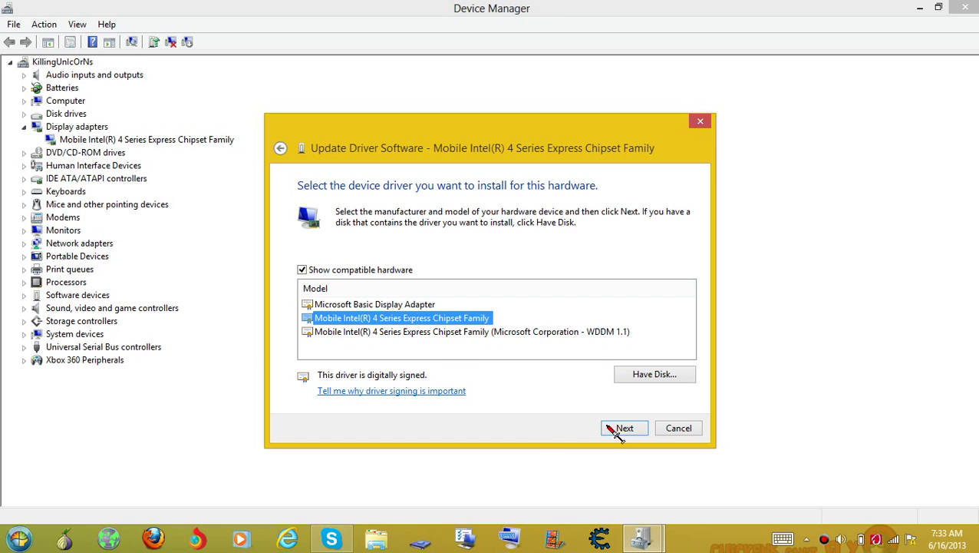
left_click(676, 432)
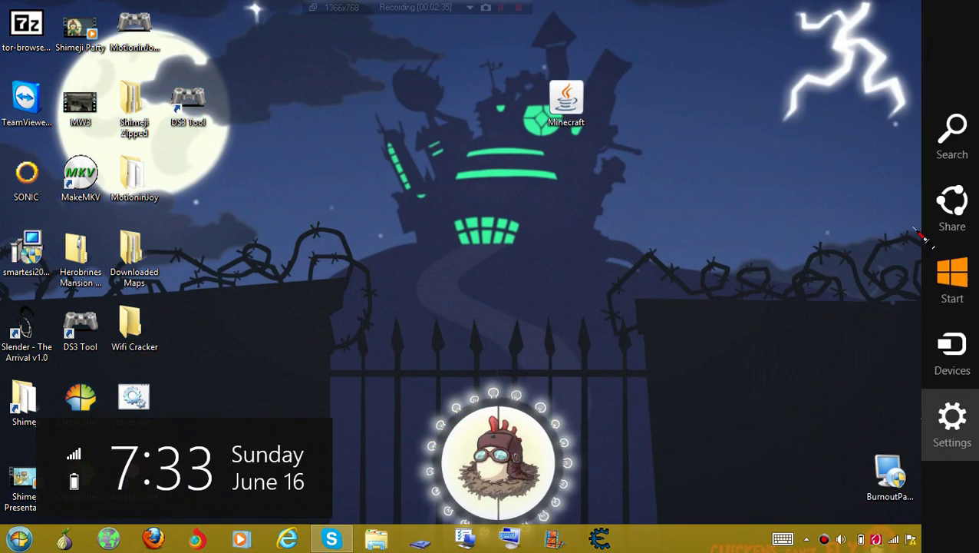
- Launch the Minecraft jar, maximise the launcher and enter the game to reach the 1.5.2 title menu
double_click(580, 113)
left_click_drag(706, 97, 590, 1)
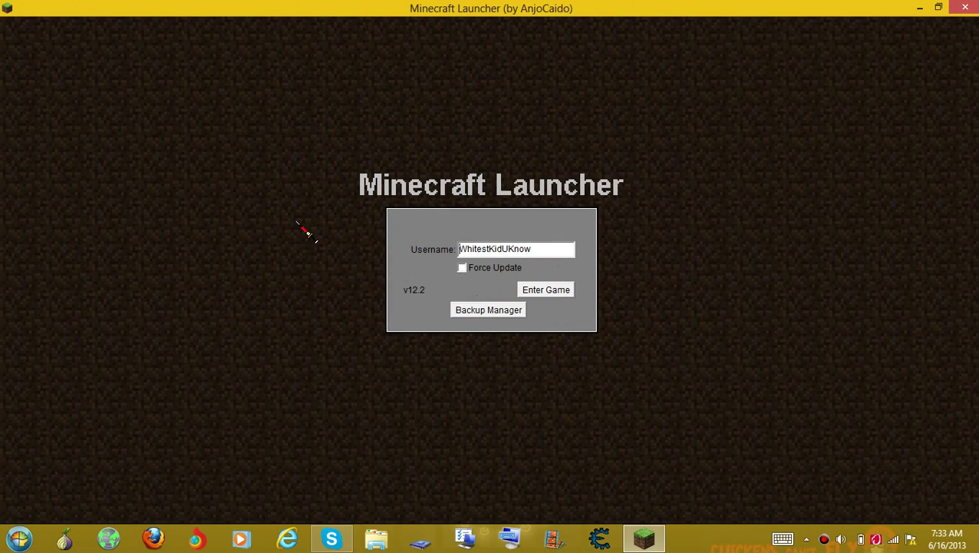
left_click(542, 294)
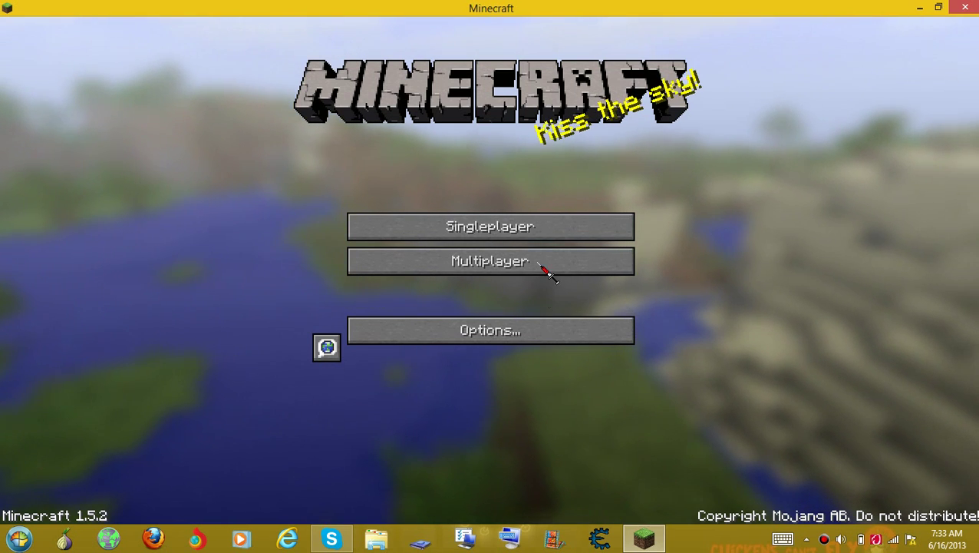
- Open Multiplayer and select the Survival!!!, Staircase!!! and Raging Rapids!!! servers
left_click(541, 268)
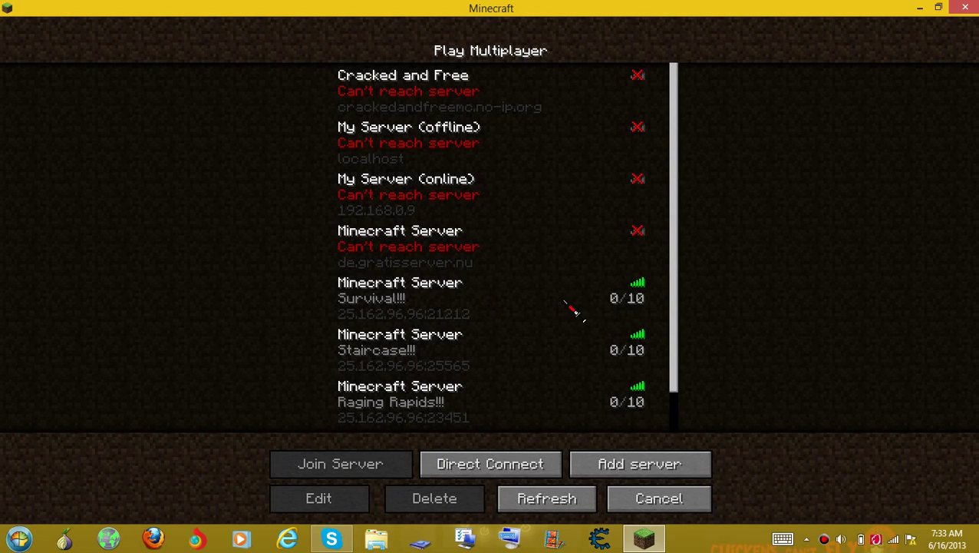
left_click(500, 312)
left_click(507, 336)
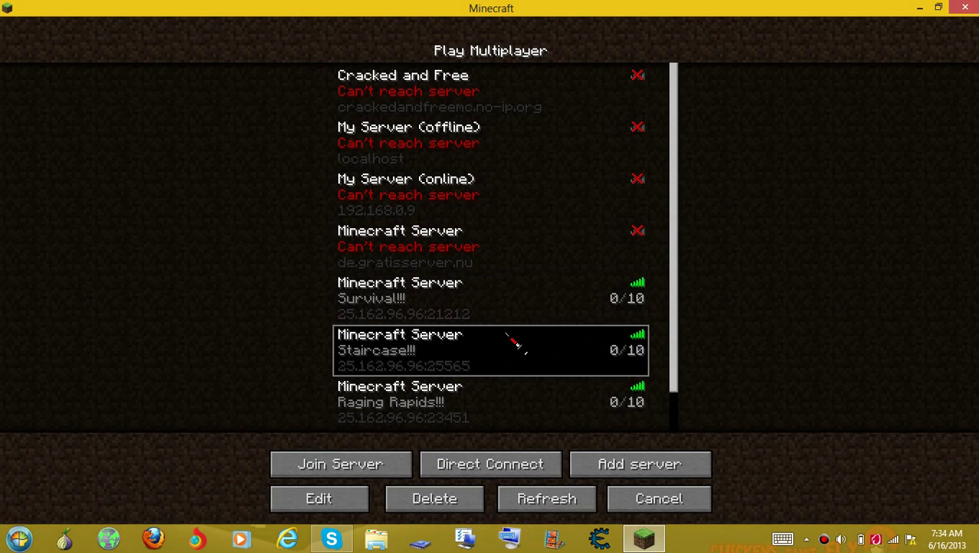
left_click(506, 390)
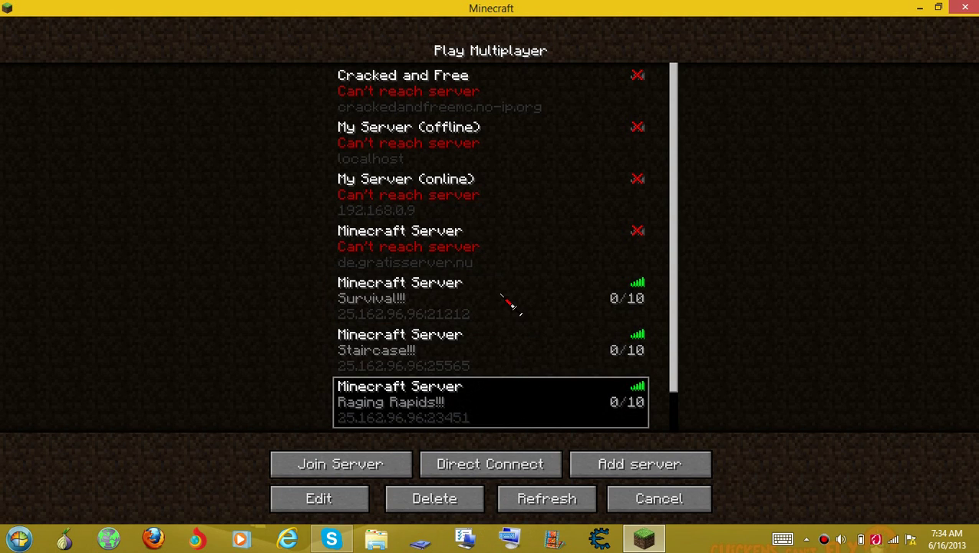
left_click(500, 298)
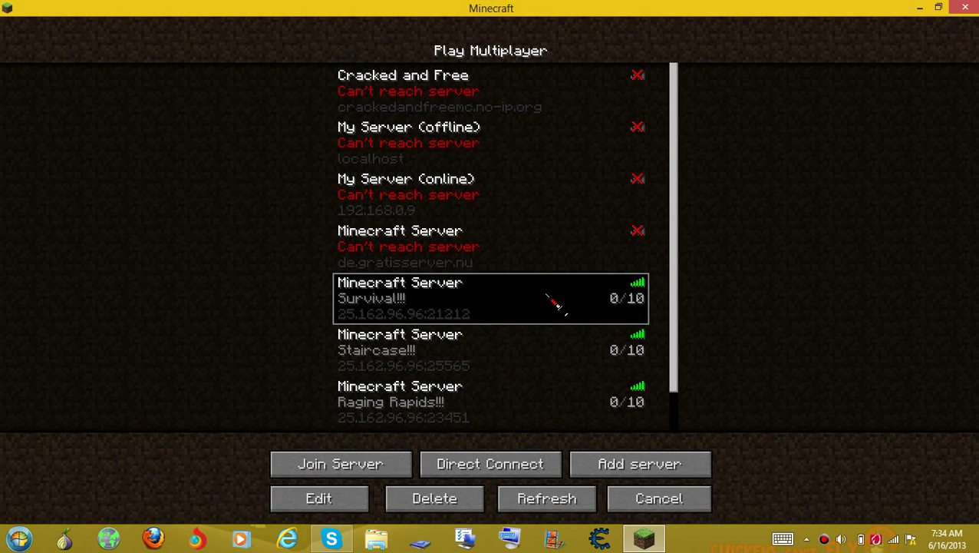